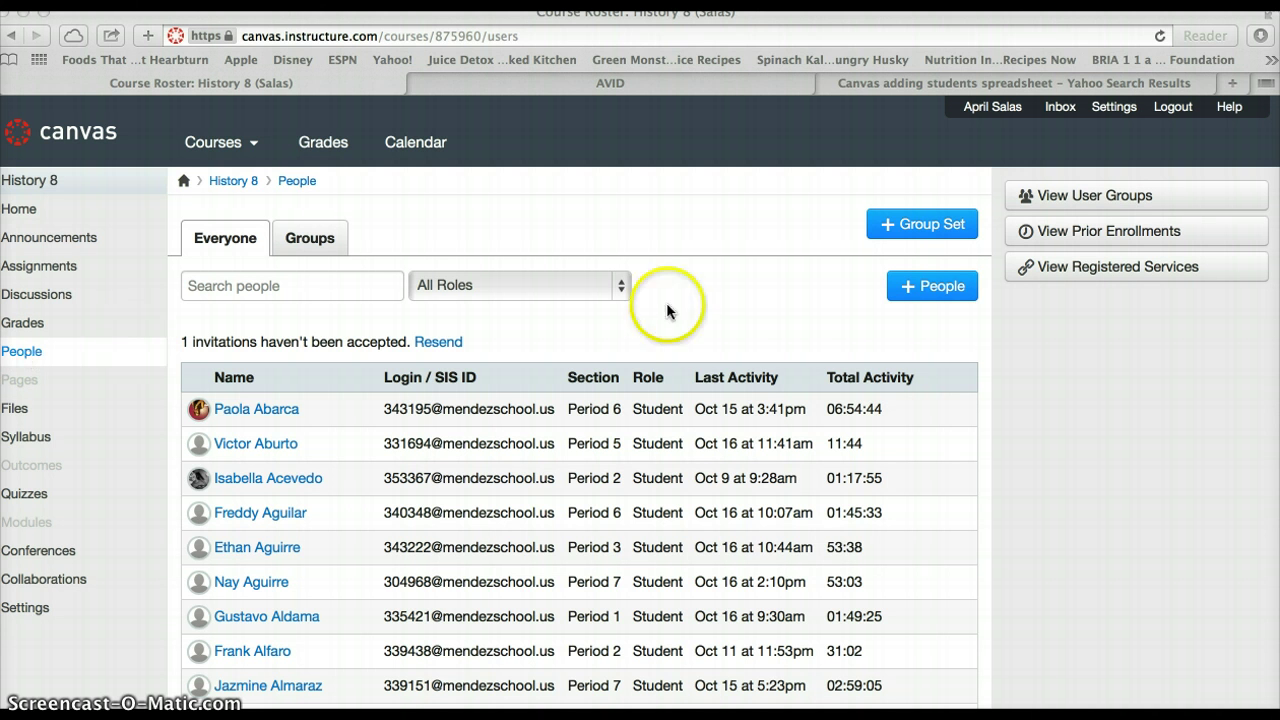
Start adding people to the History 8 course and go to the email address list.
left_click(912, 290)
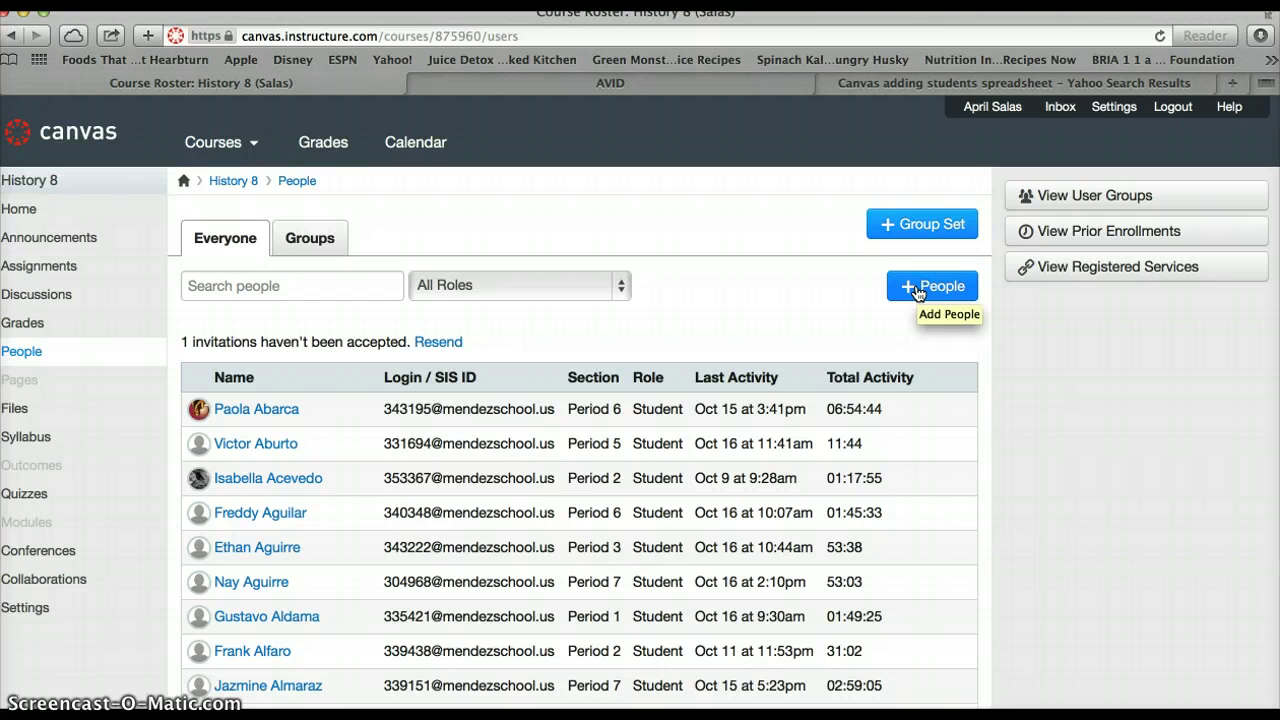
left_click(915, 289)
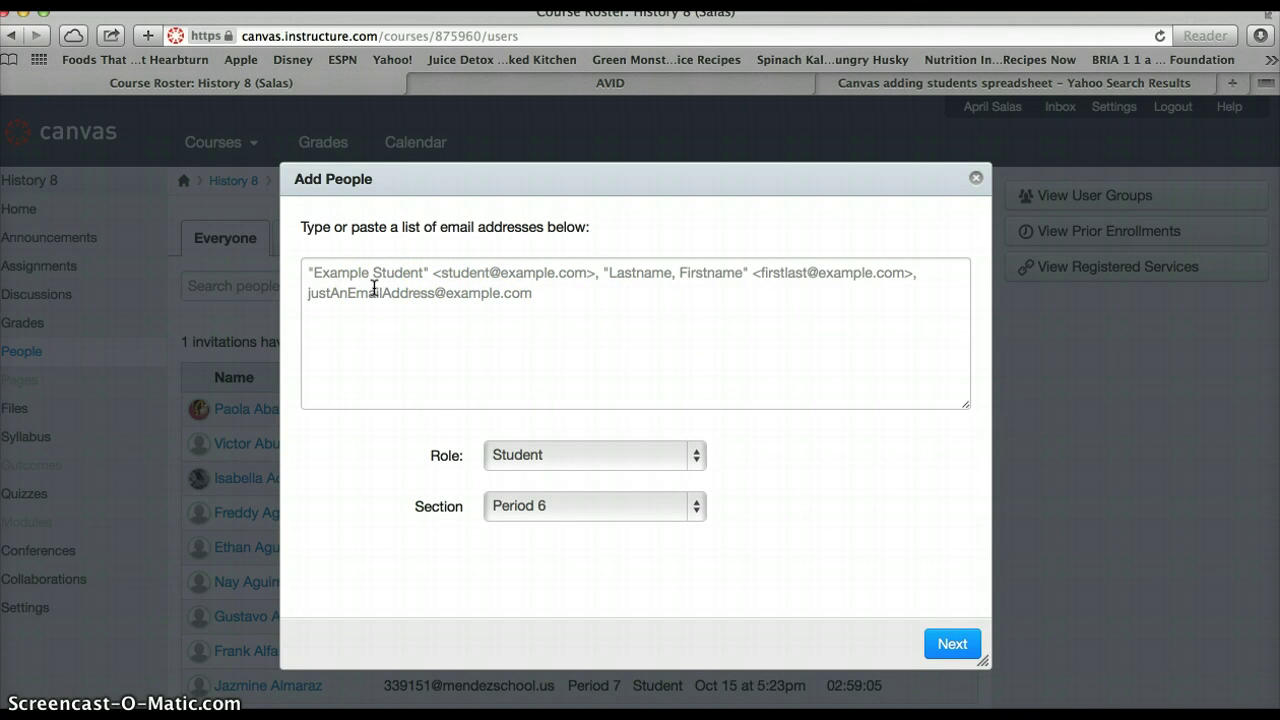
left_click(374, 288)
left_click(426, 240)
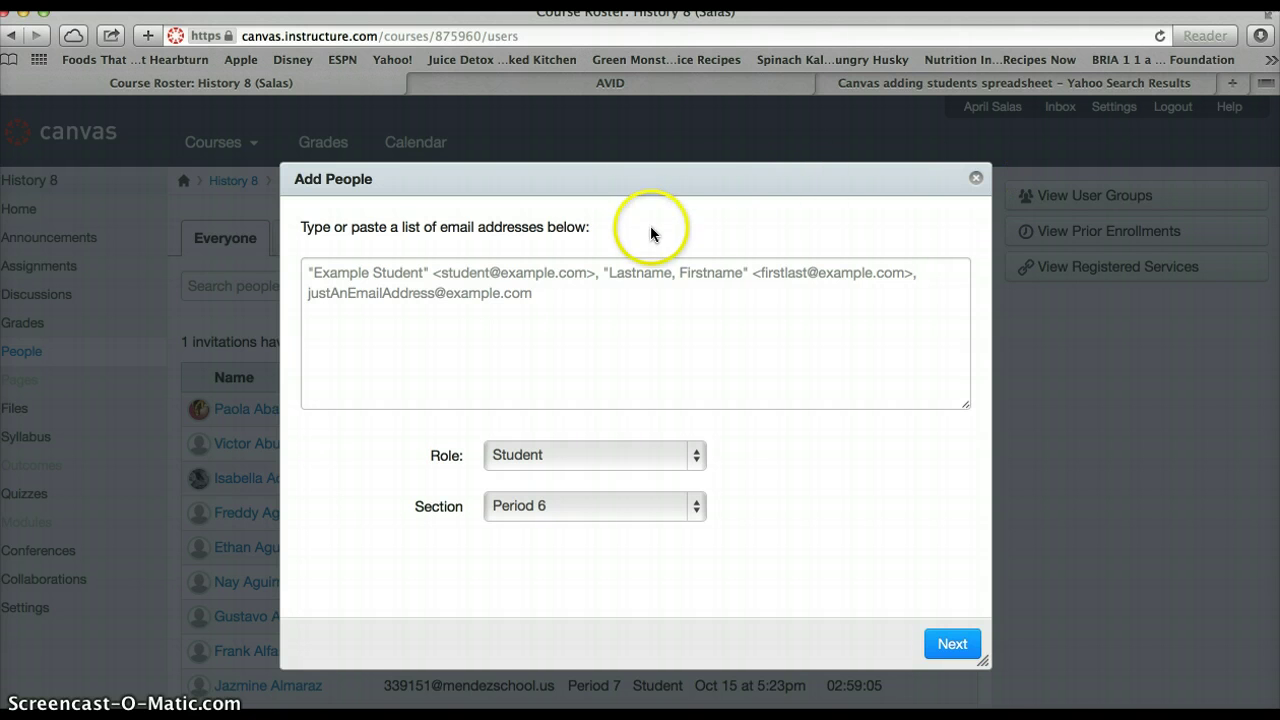
Open the pre-made Google spreadsheet template from the Canvas help article on adding students and make a copy of it.
left_click(860, 83)
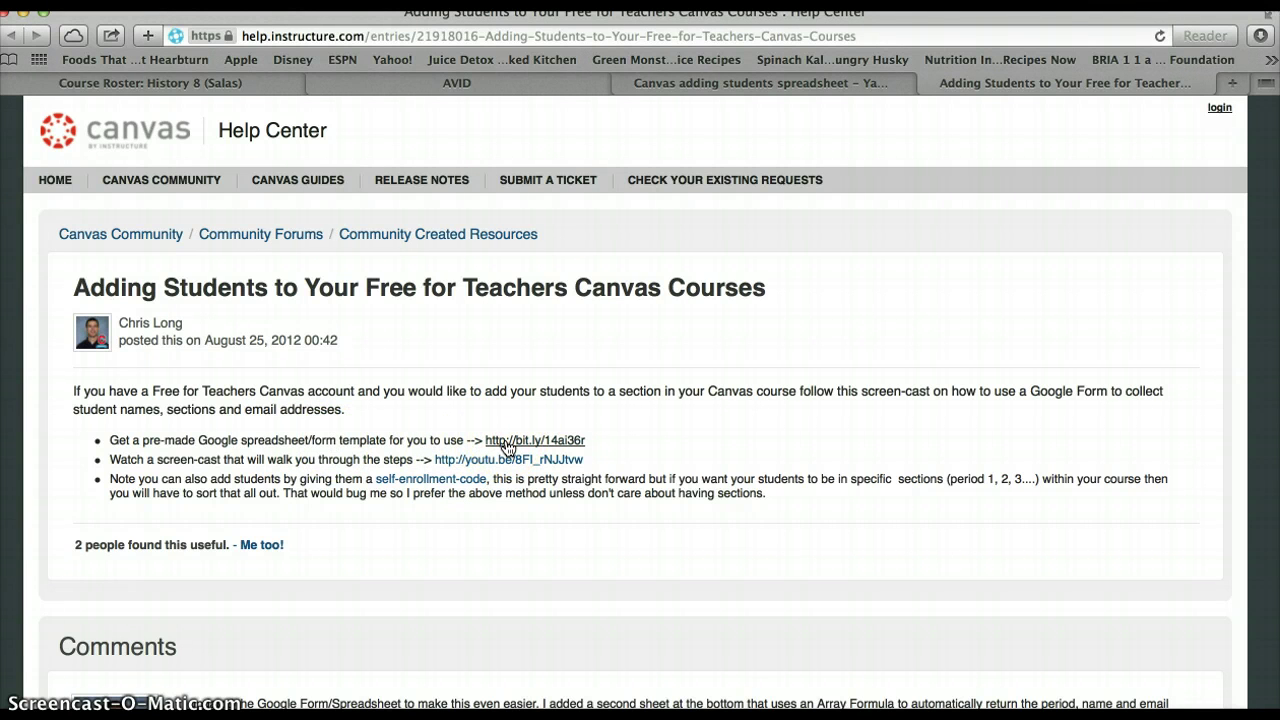
left_click(506, 443)
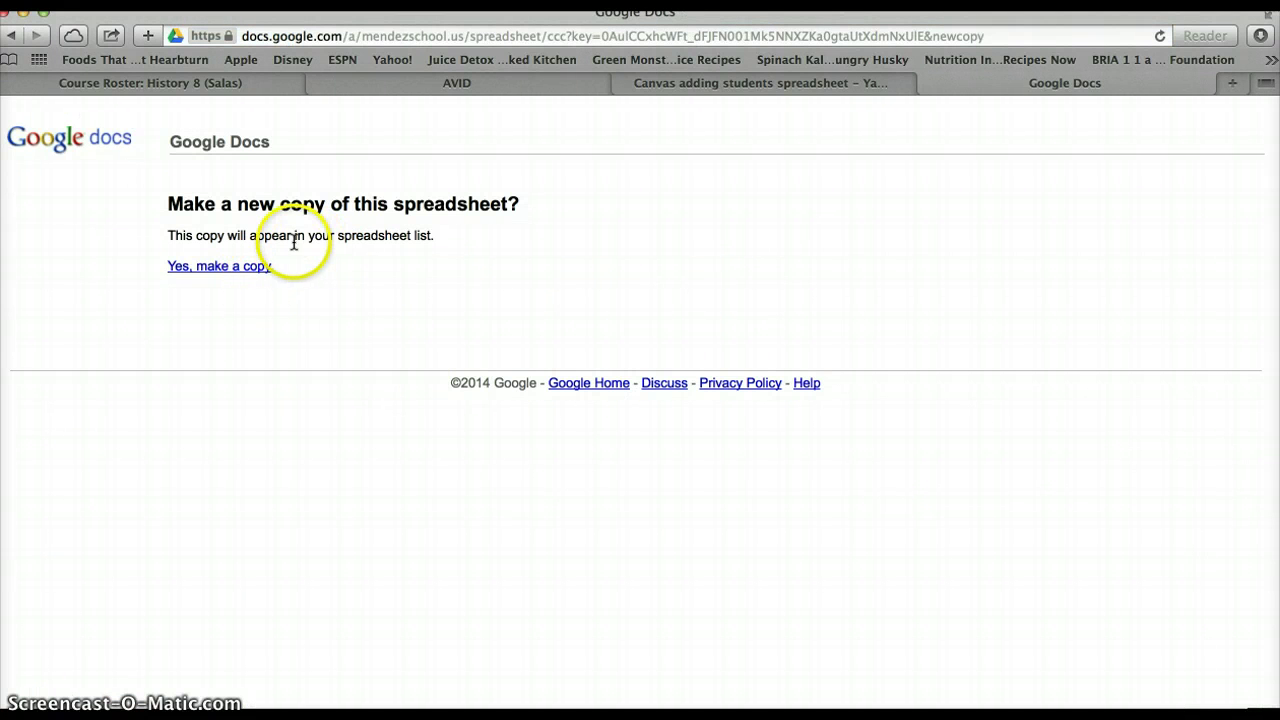
left_click(248, 272)
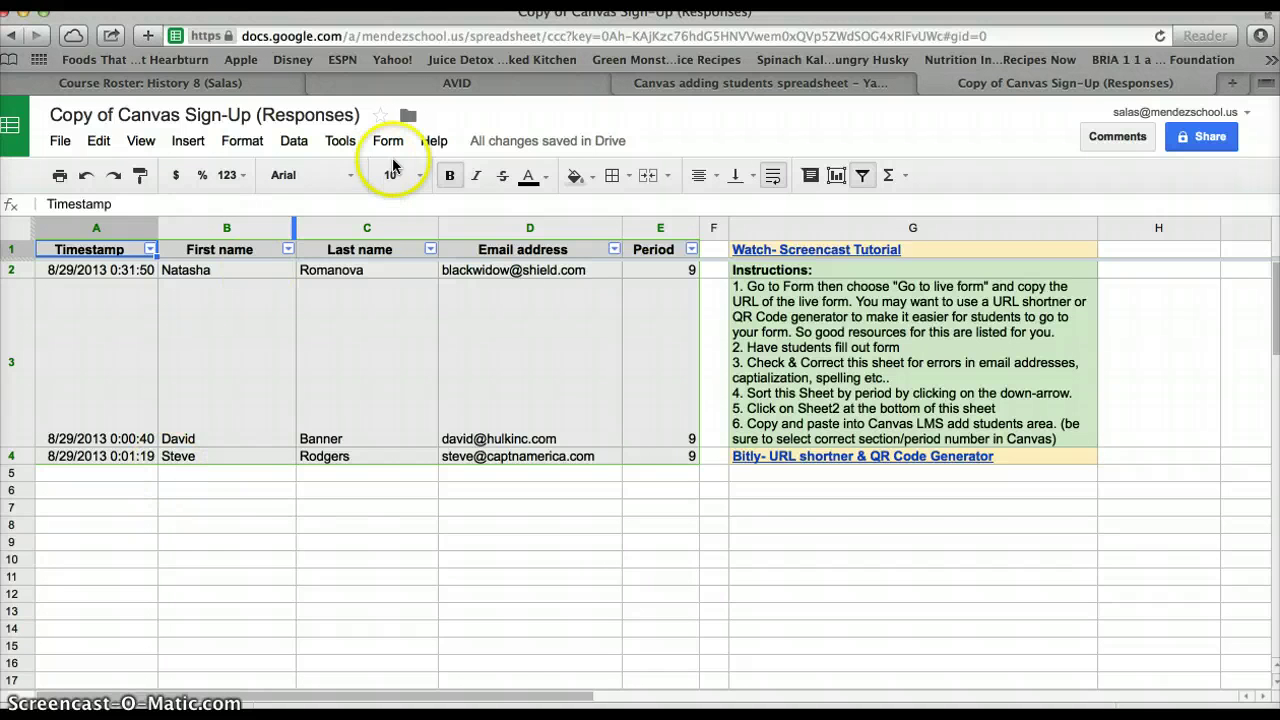
left_click(288, 145)
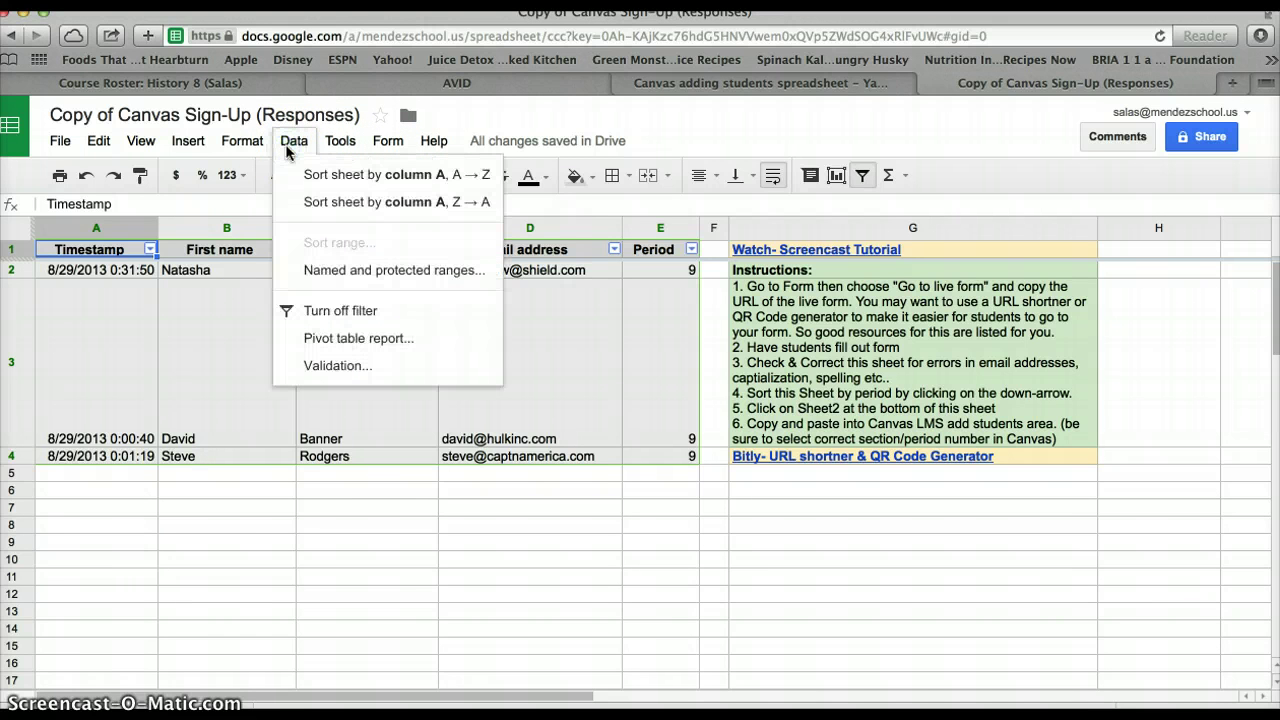
left_click(245, 143)
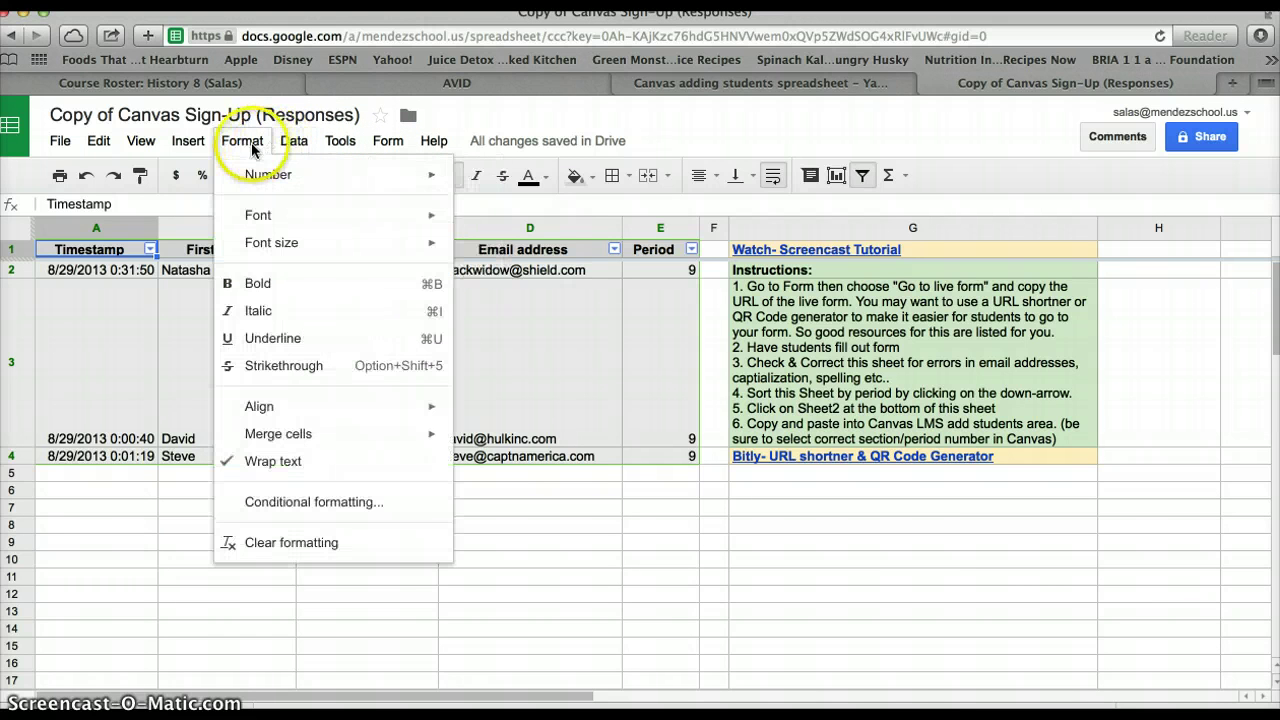
left_click(187, 145)
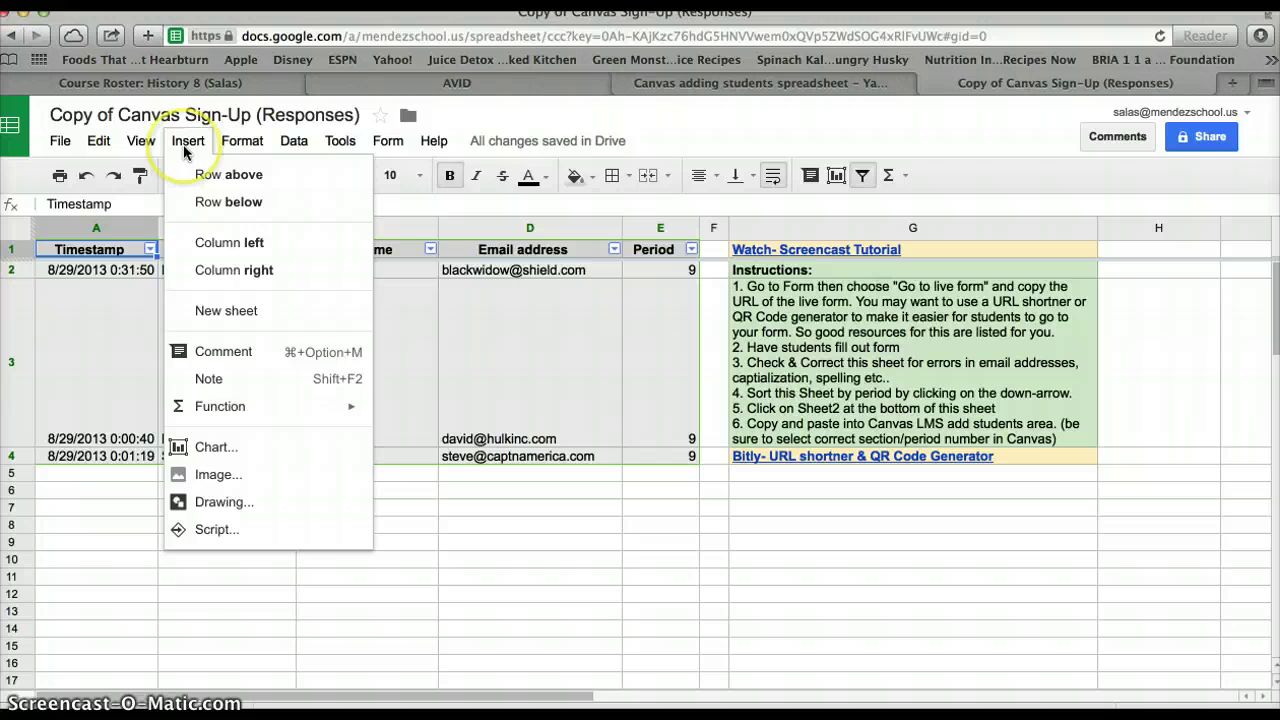
left_click(280, 509)
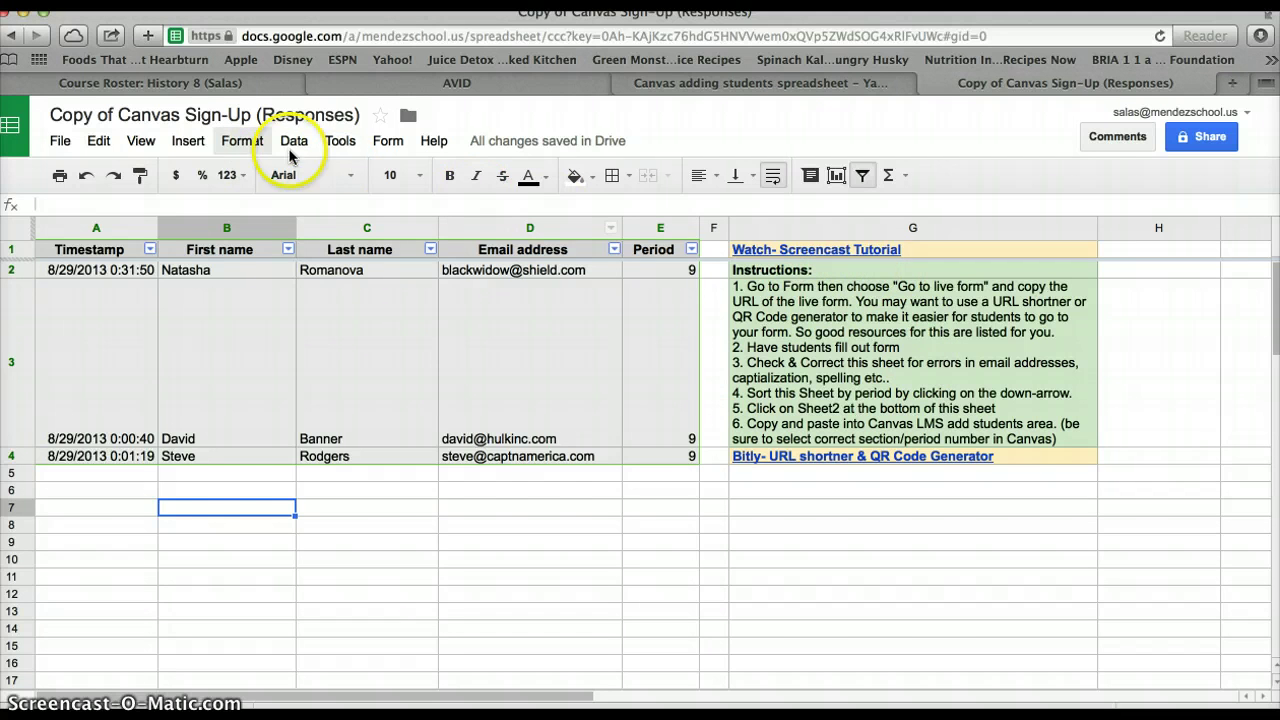
Open the live form linked to the spreadsheet copy and review its name, email address and period questions.
left_click(385, 145)
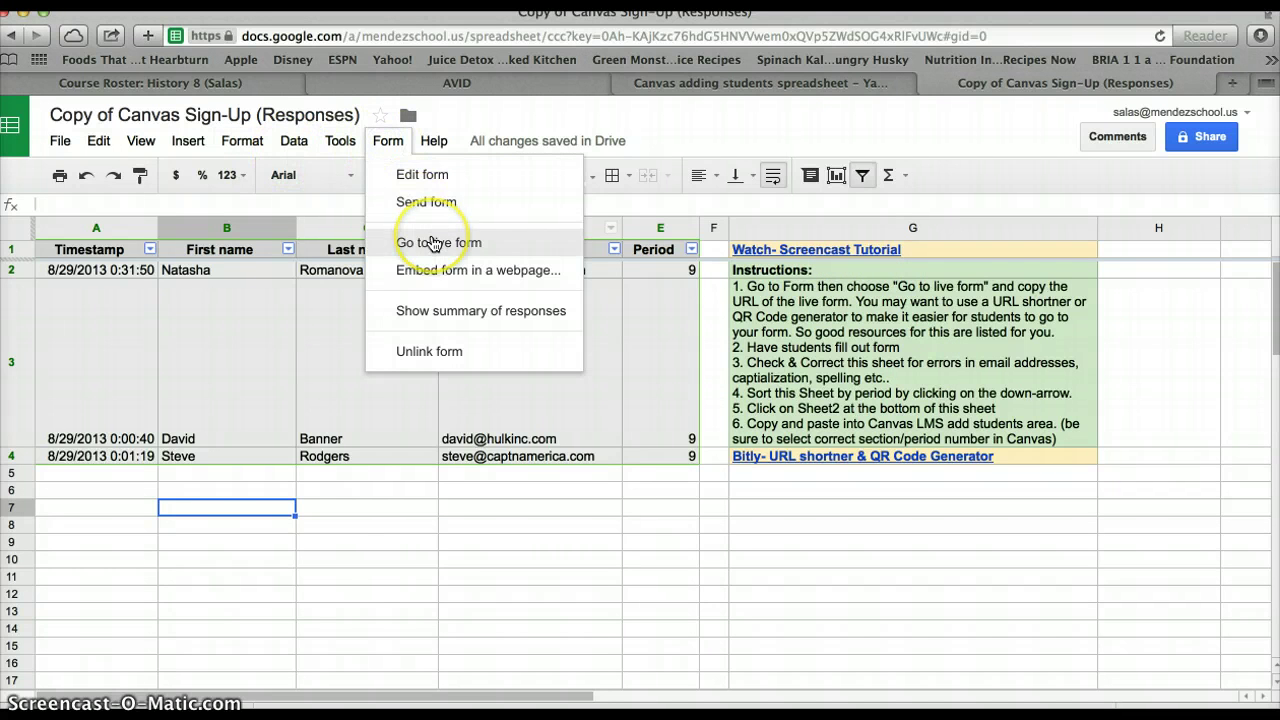
left_click(433, 244)
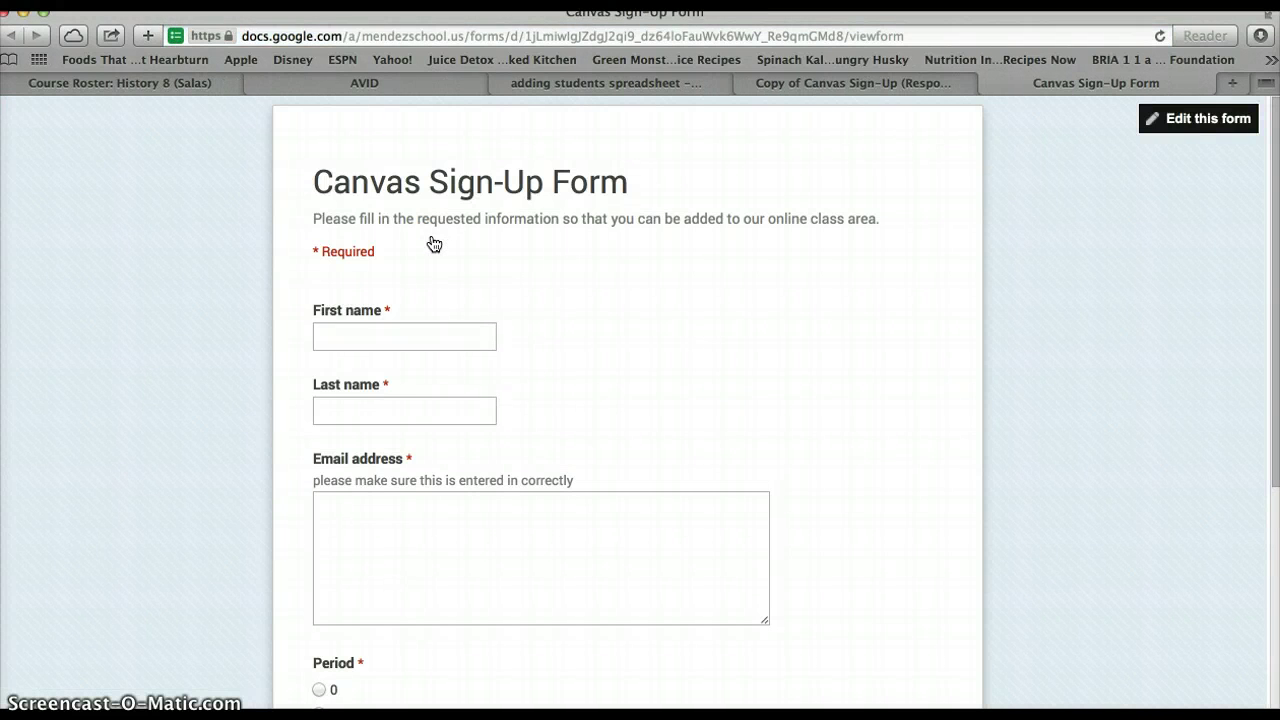
left_click(410, 372)
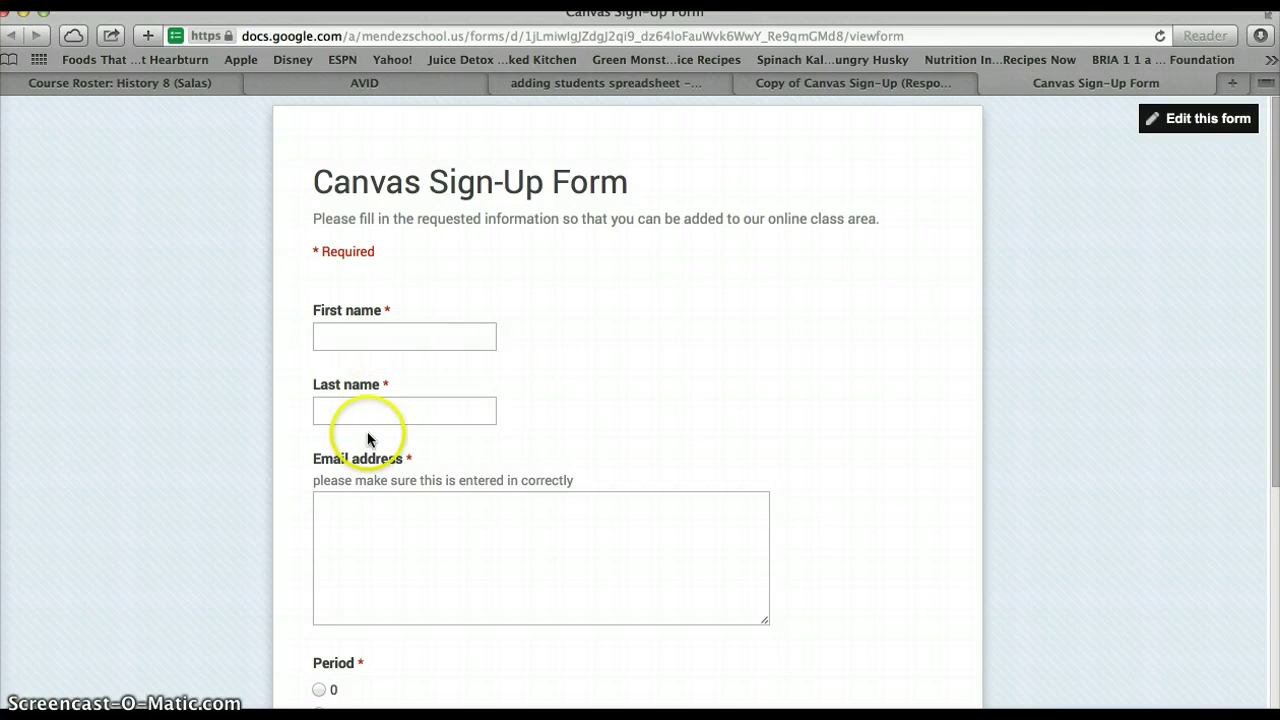
scroll(366, 433, "down", 2)
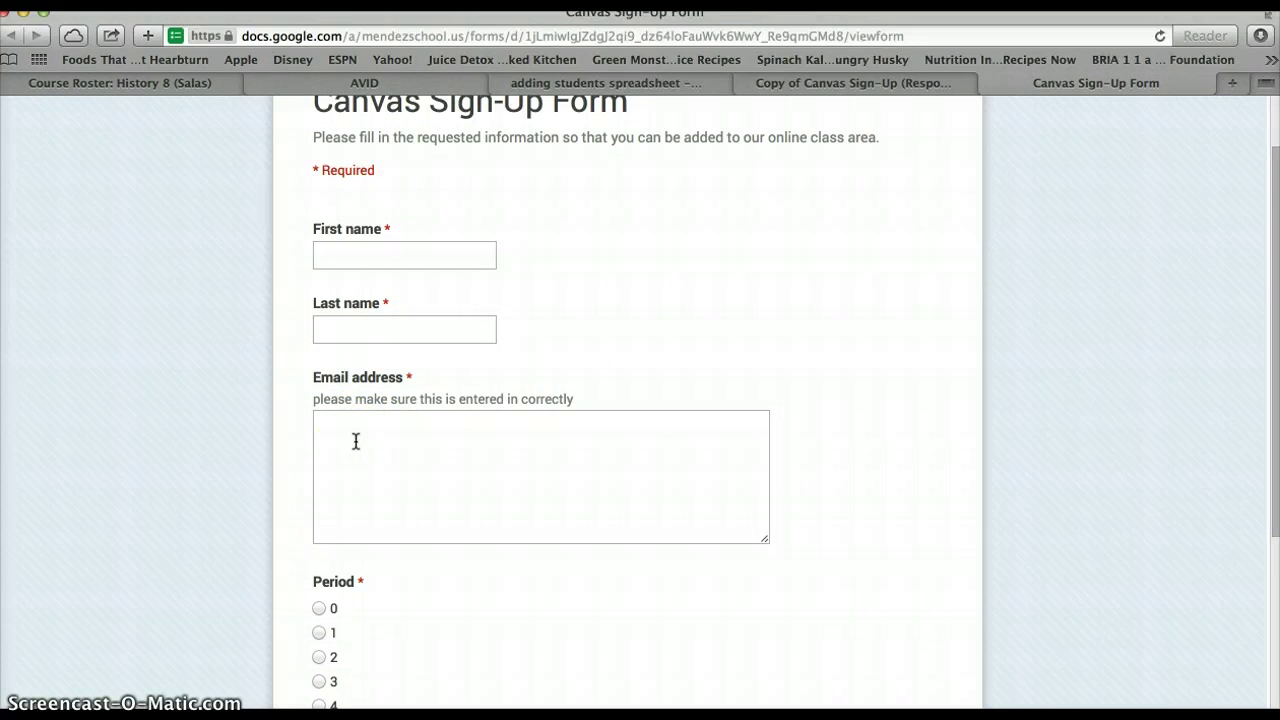
scroll(355, 441, "down", 5)
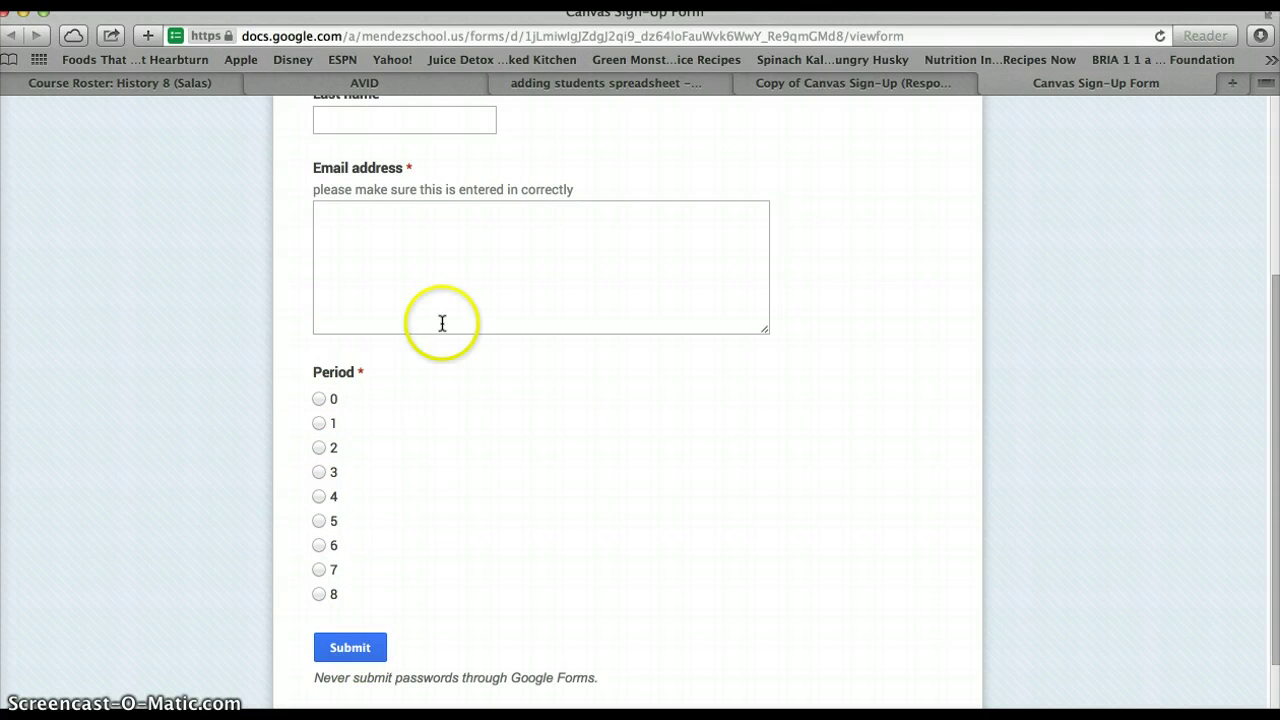
Compare the form responses on Sheet1 of the spreadsheet copy with the combined name and email list on Sheet2.
left_click(790, 94)
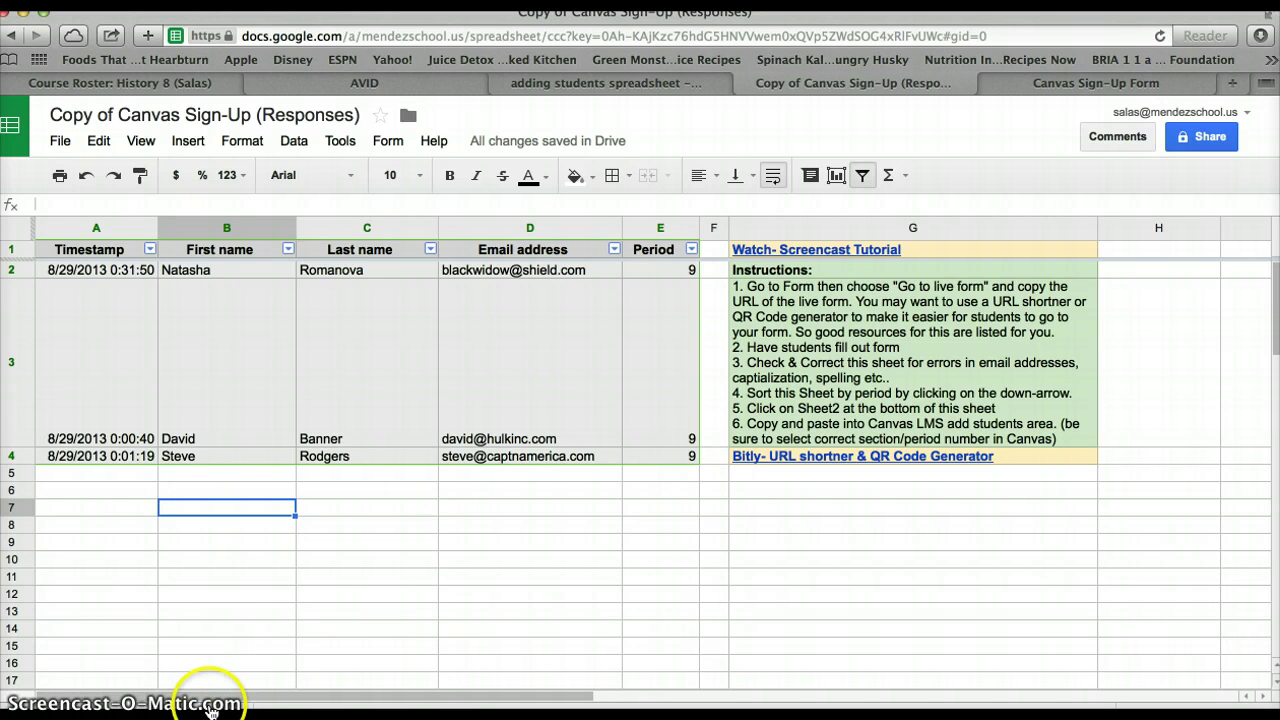
left_click(208, 709)
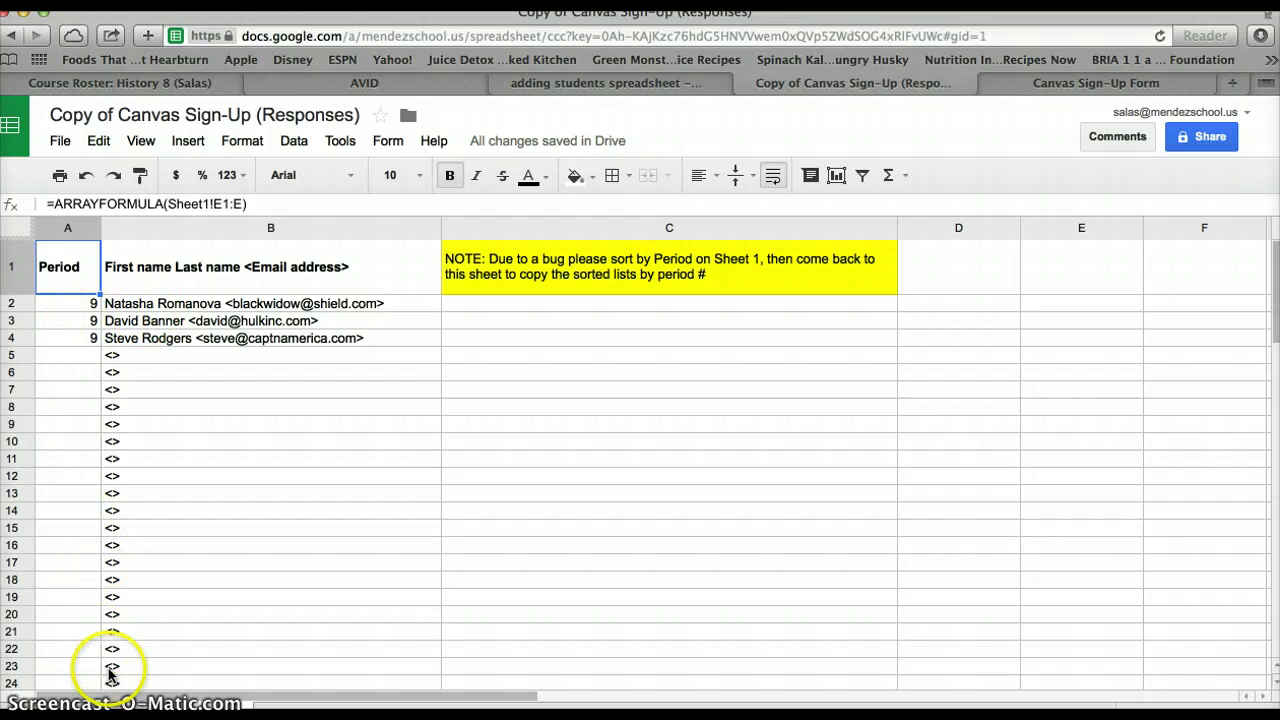
left_click(115, 706)
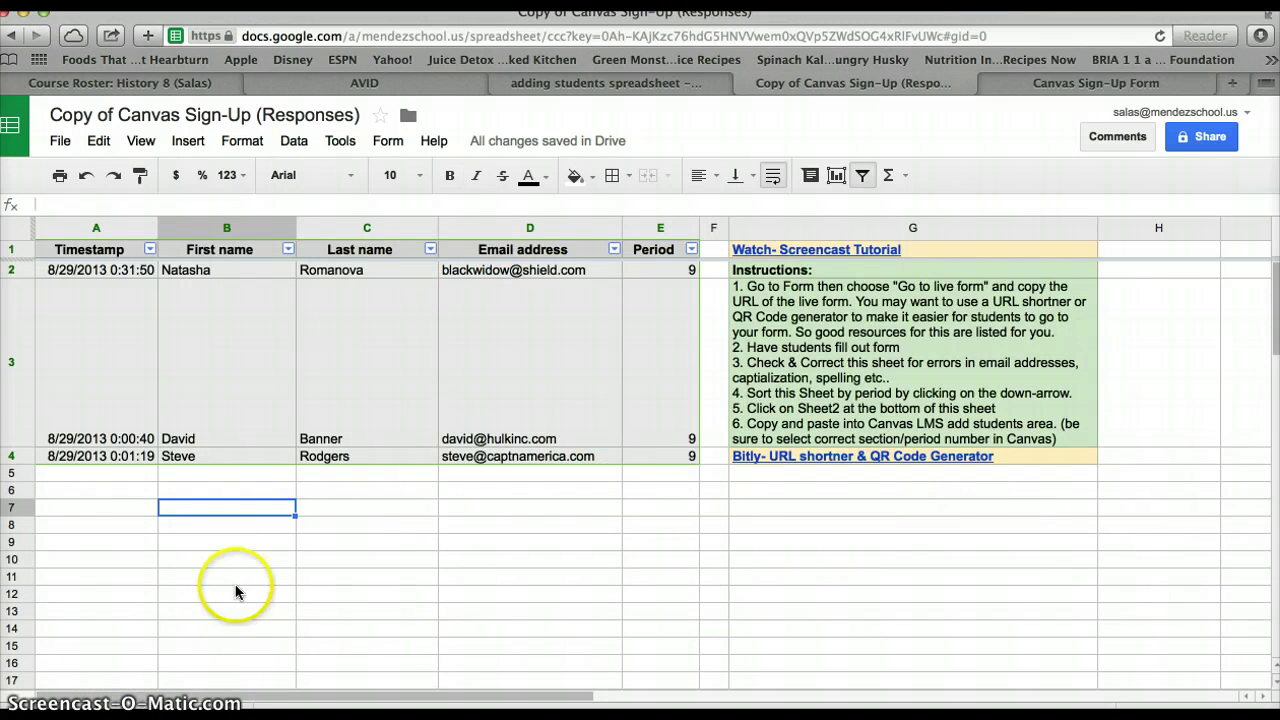
Copy the combined name and email entries in cells B2 to B4 of Sheet2.
left_click(208, 704)
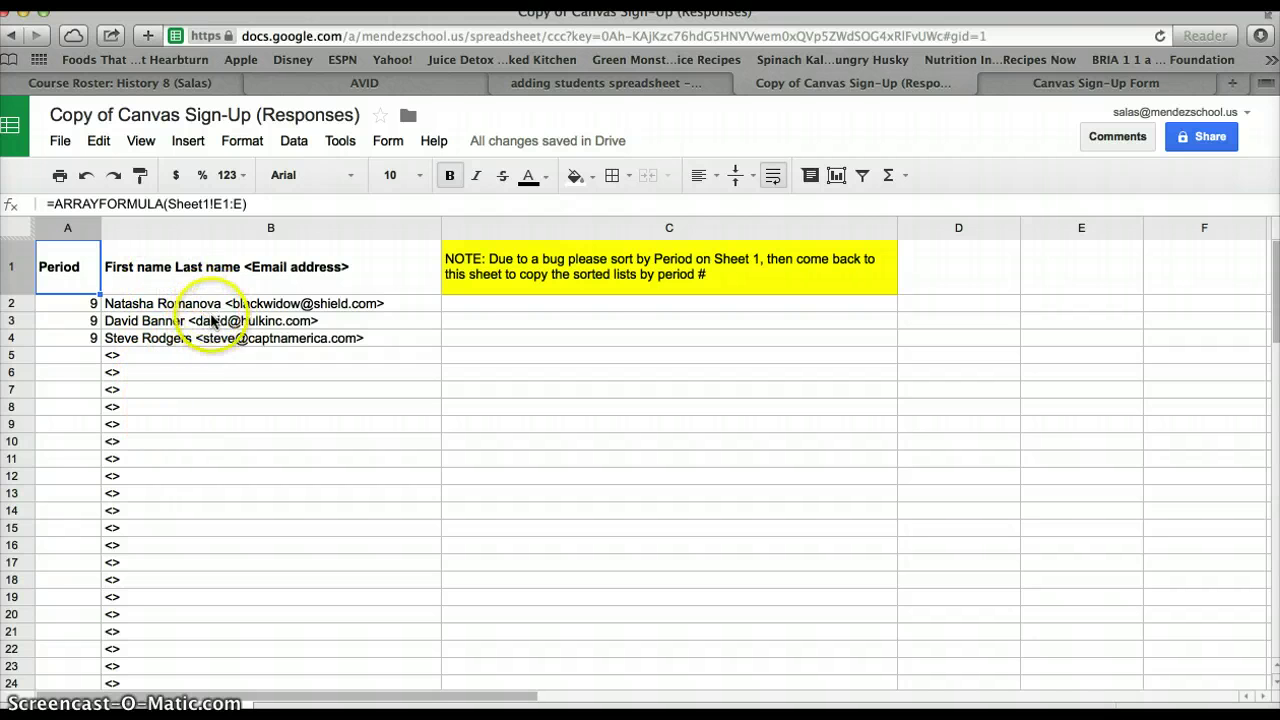
left_click(211, 306)
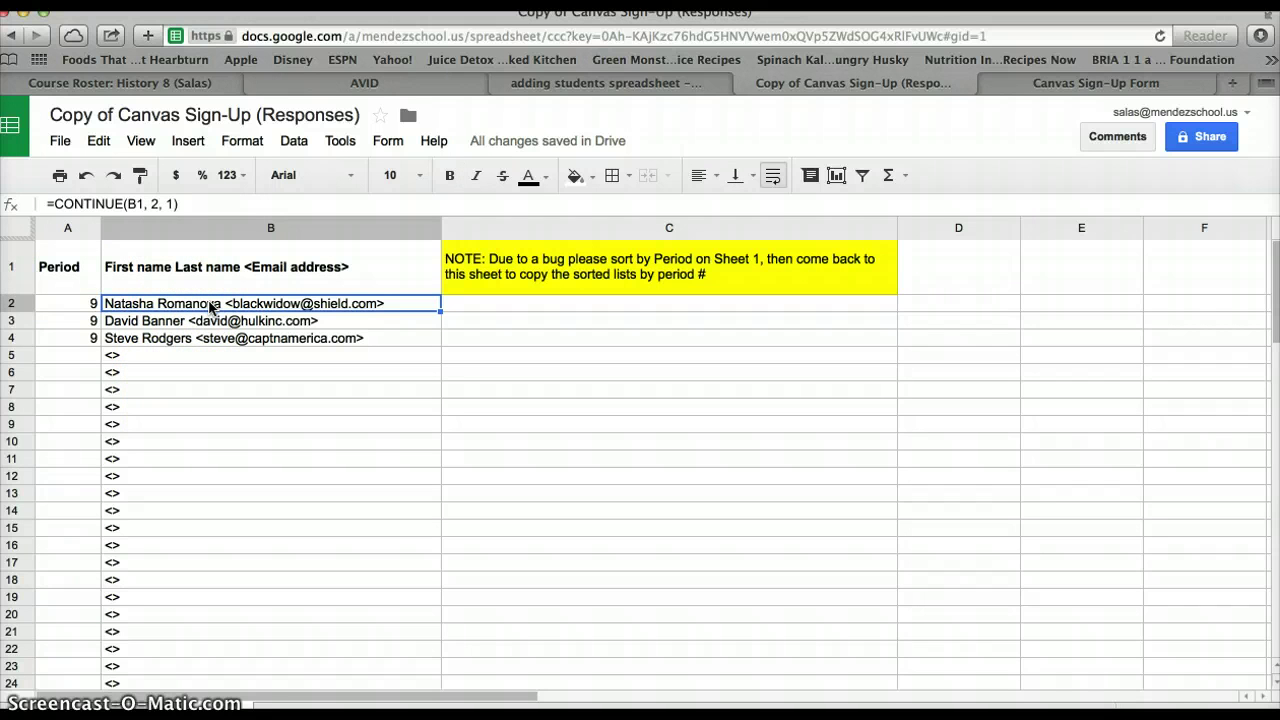
key("shift+Down")
key("shift+Down")
key("super+c")
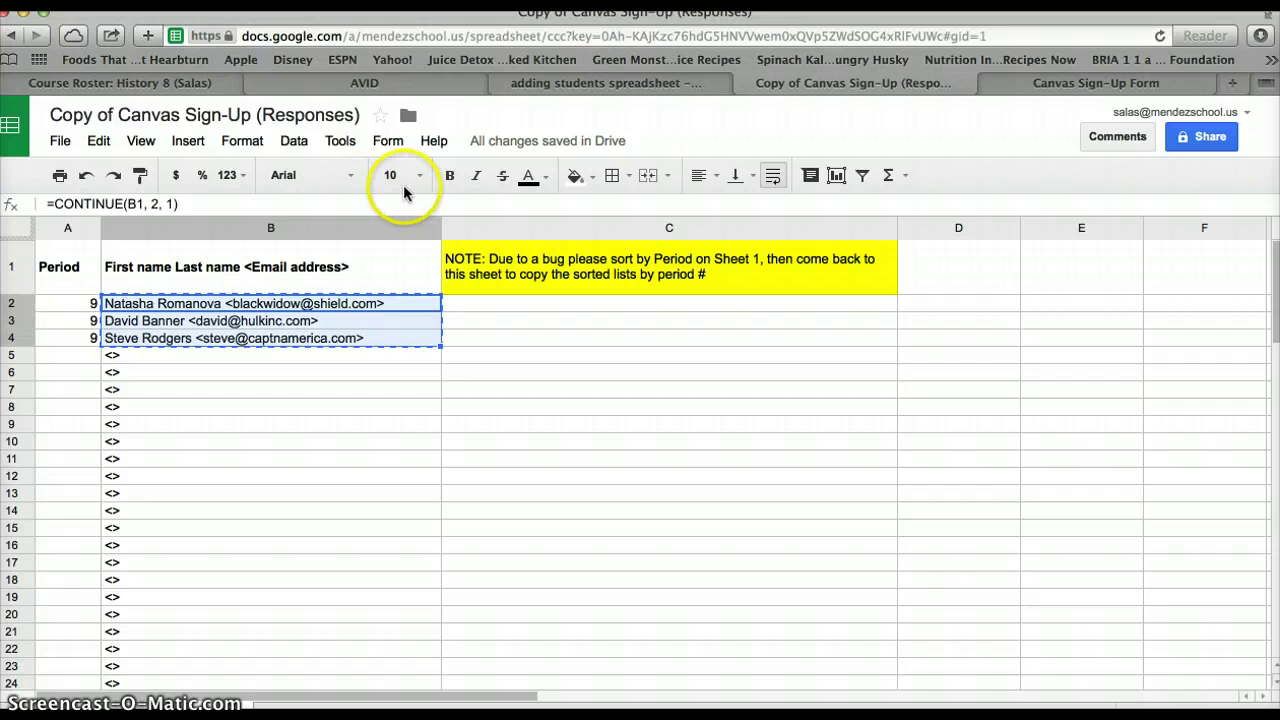
Paste the copied student list into the Add People dialog of the History 8 roster, validate it and close without adding users.
left_click(1012, 82)
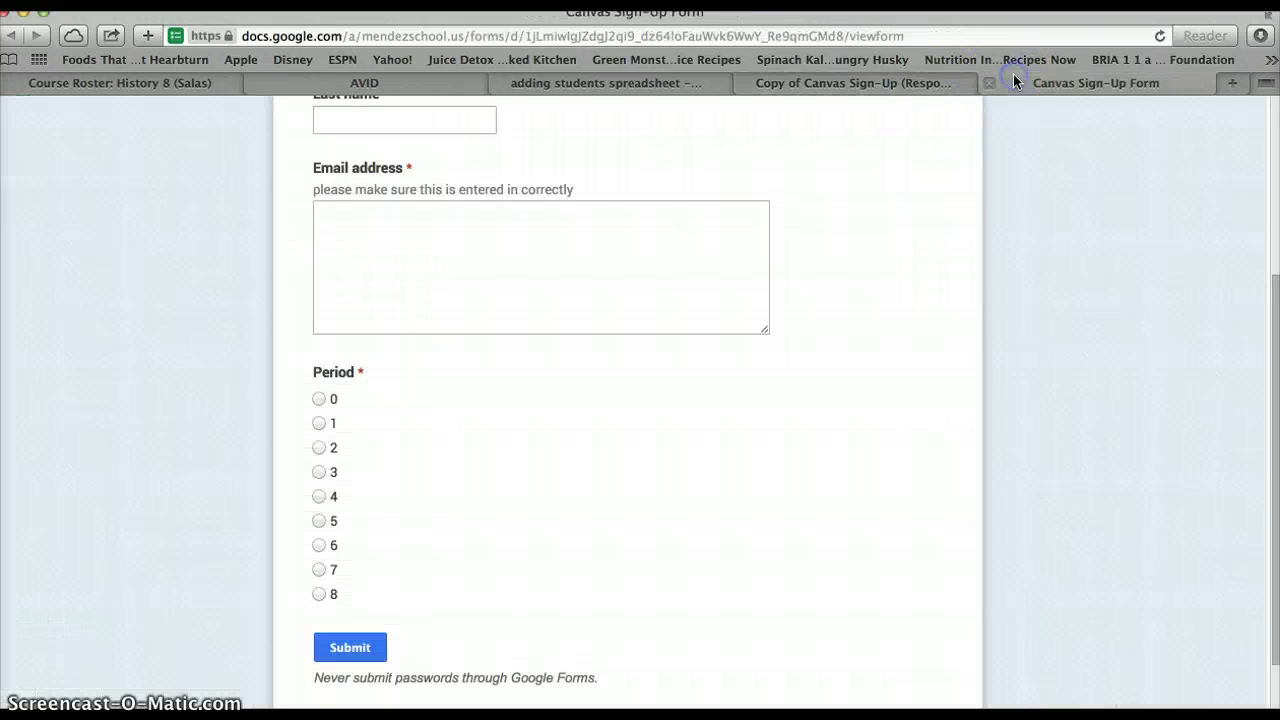
left_click(770, 82)
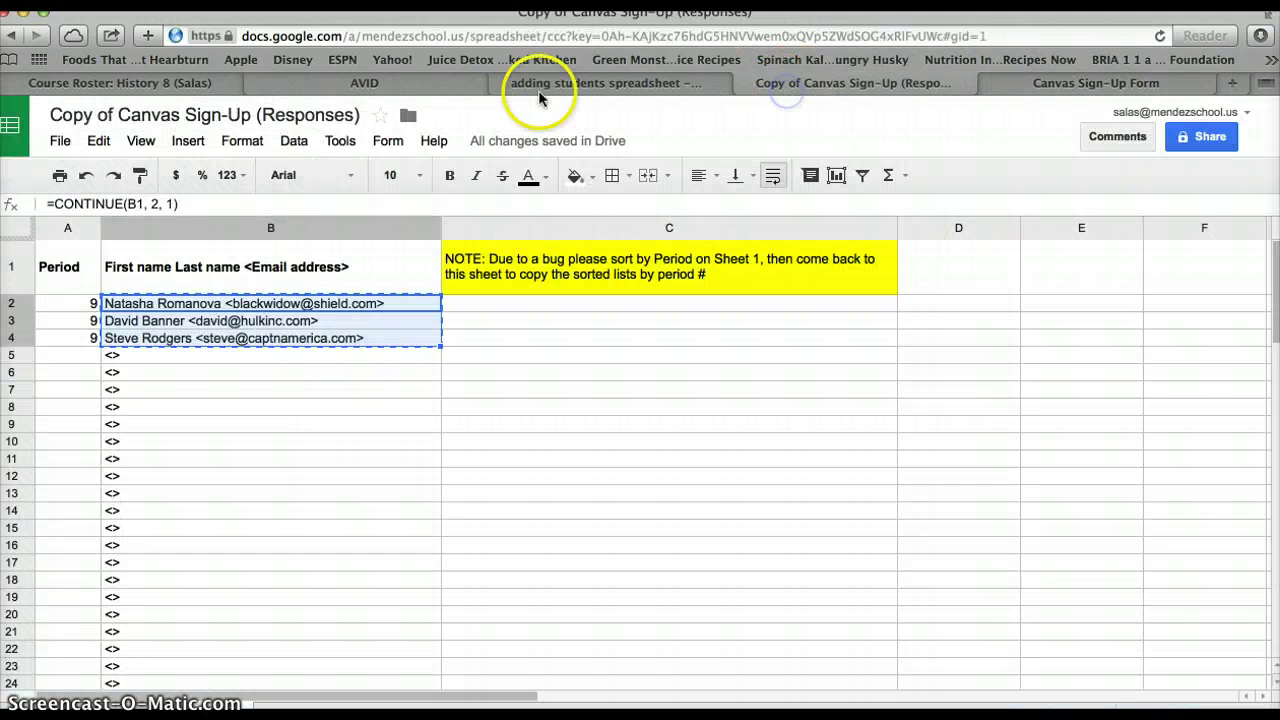
left_click(186, 86)
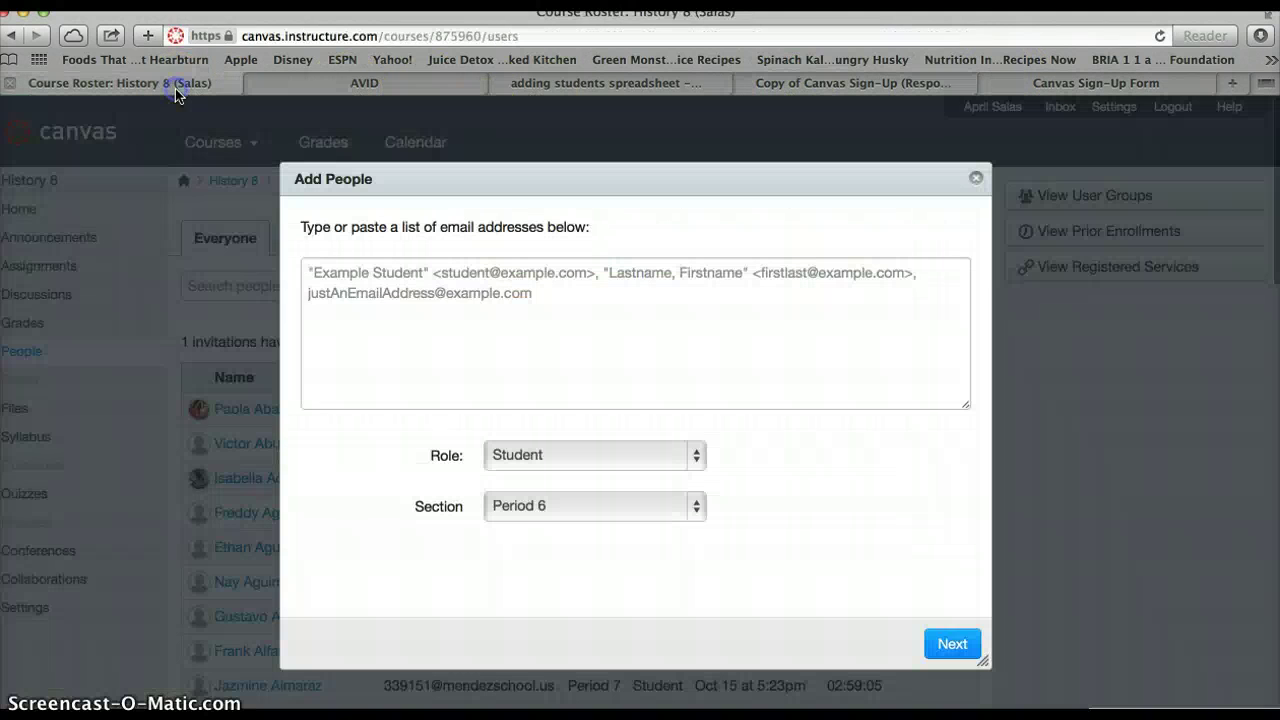
left_click(487, 317)
key("super+v")
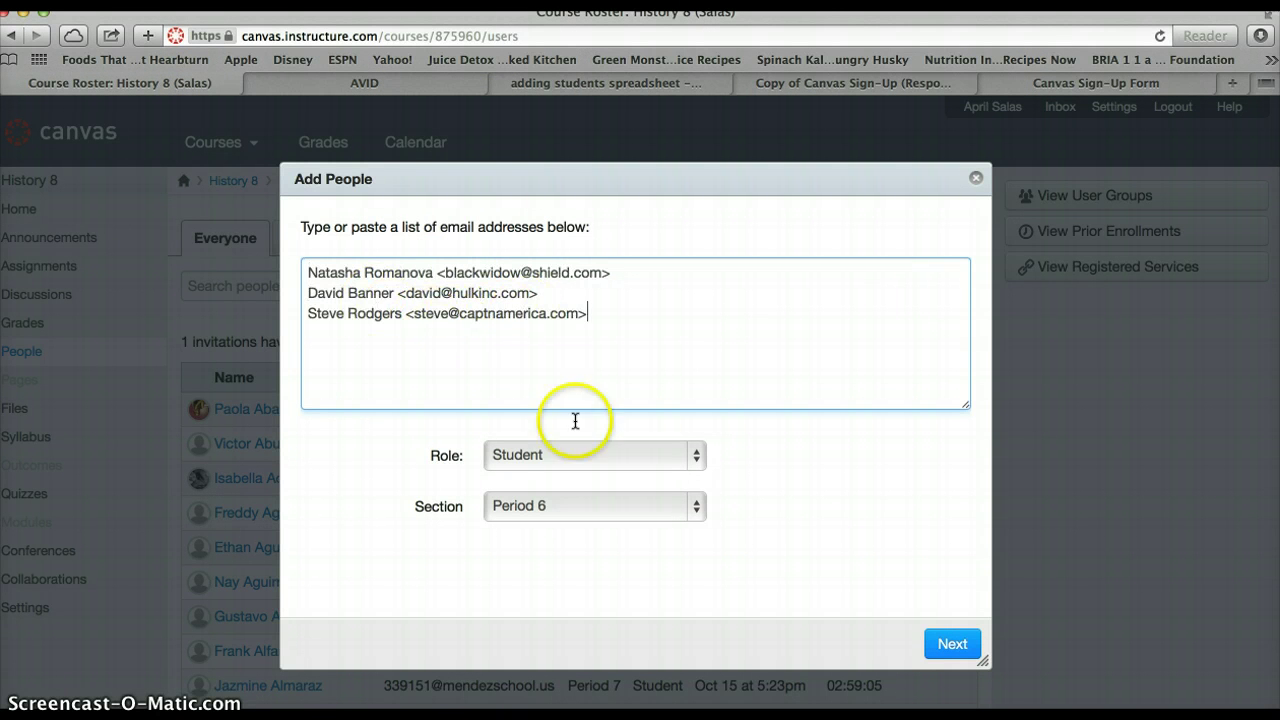
left_click(952, 648)
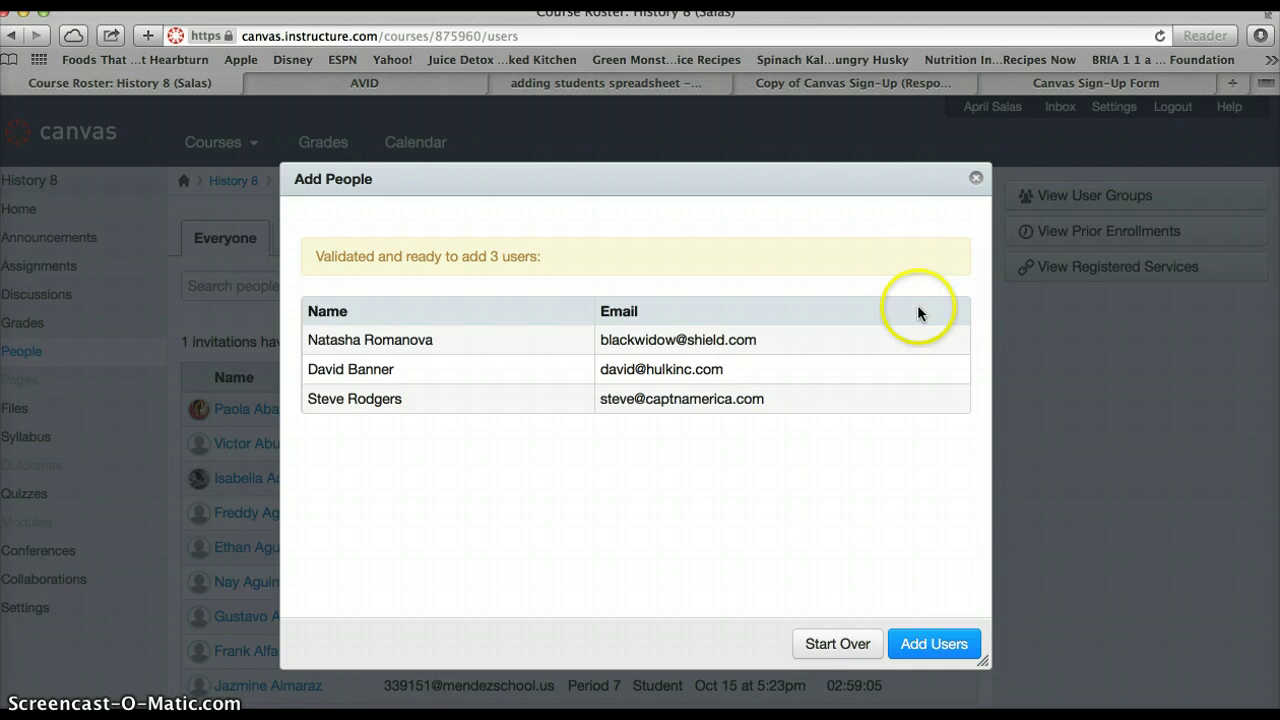
left_click(976, 179)
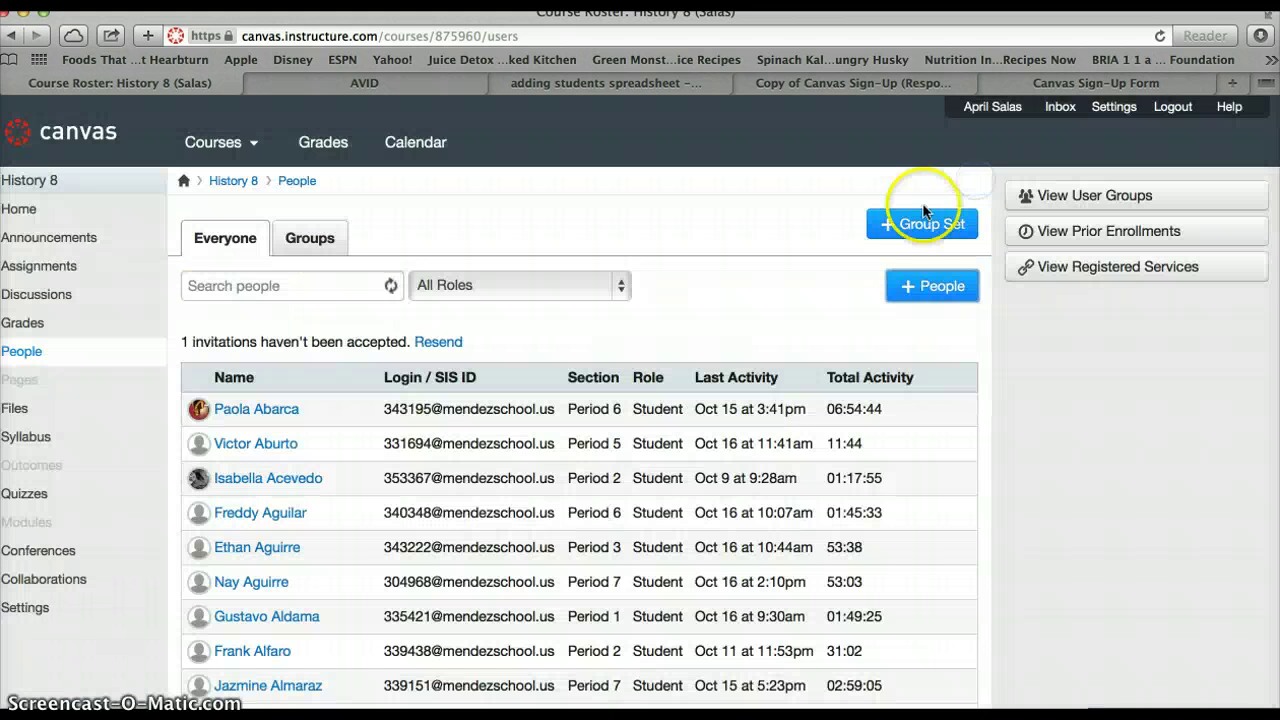
Paste the student list into a fresh Add People dialog, look through the section choices and close without adding users.
left_click(911, 287)
left_click(608, 294)
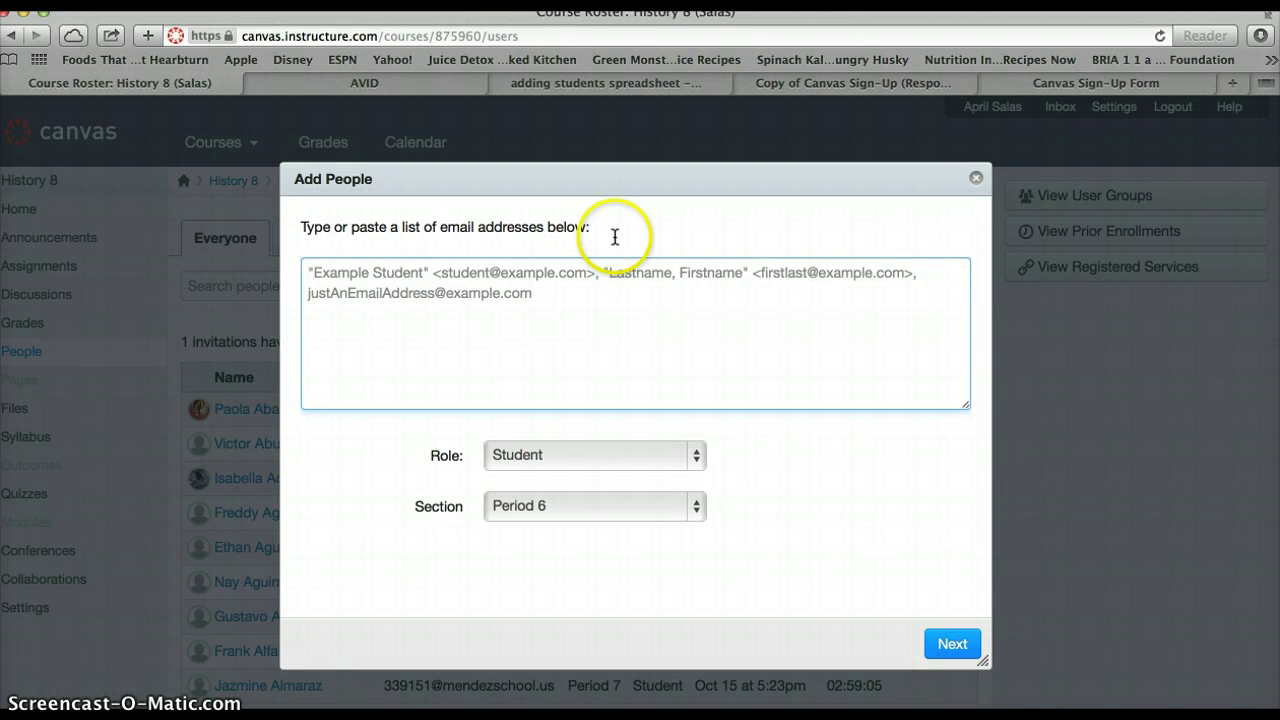
key("super+v")
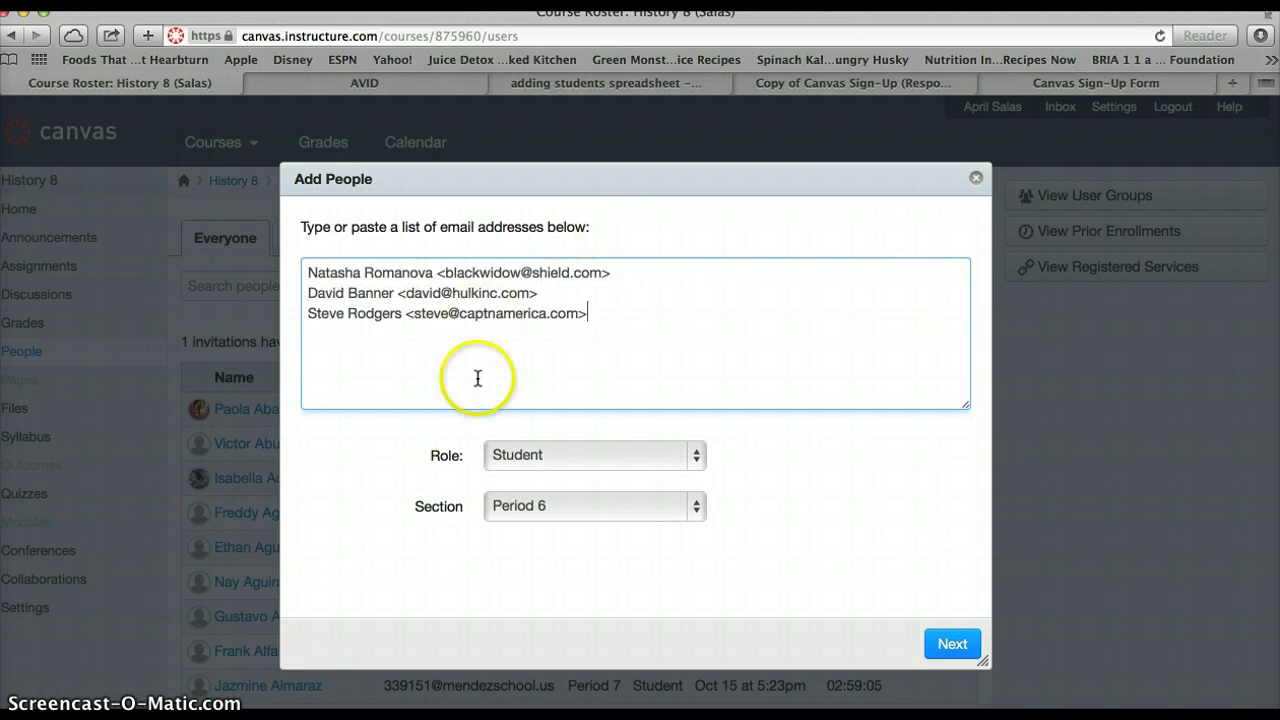
left_click(526, 505)
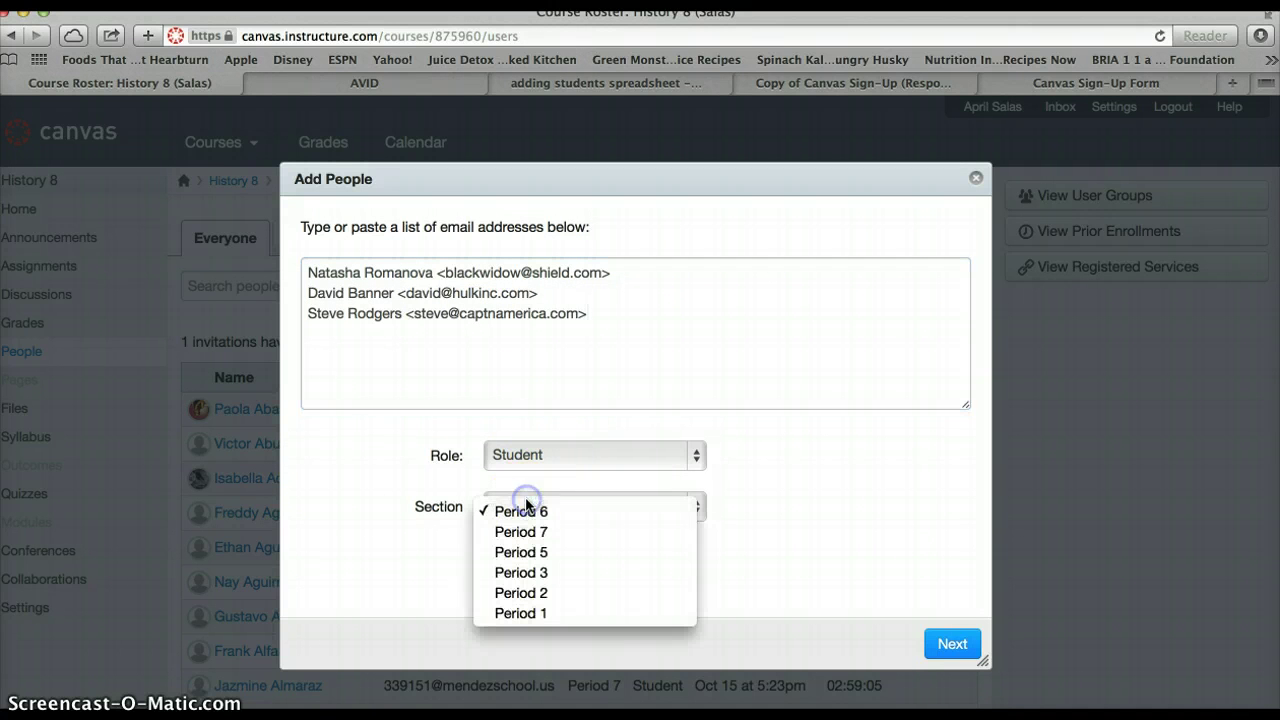
left_click(835, 462)
left_click(975, 178)
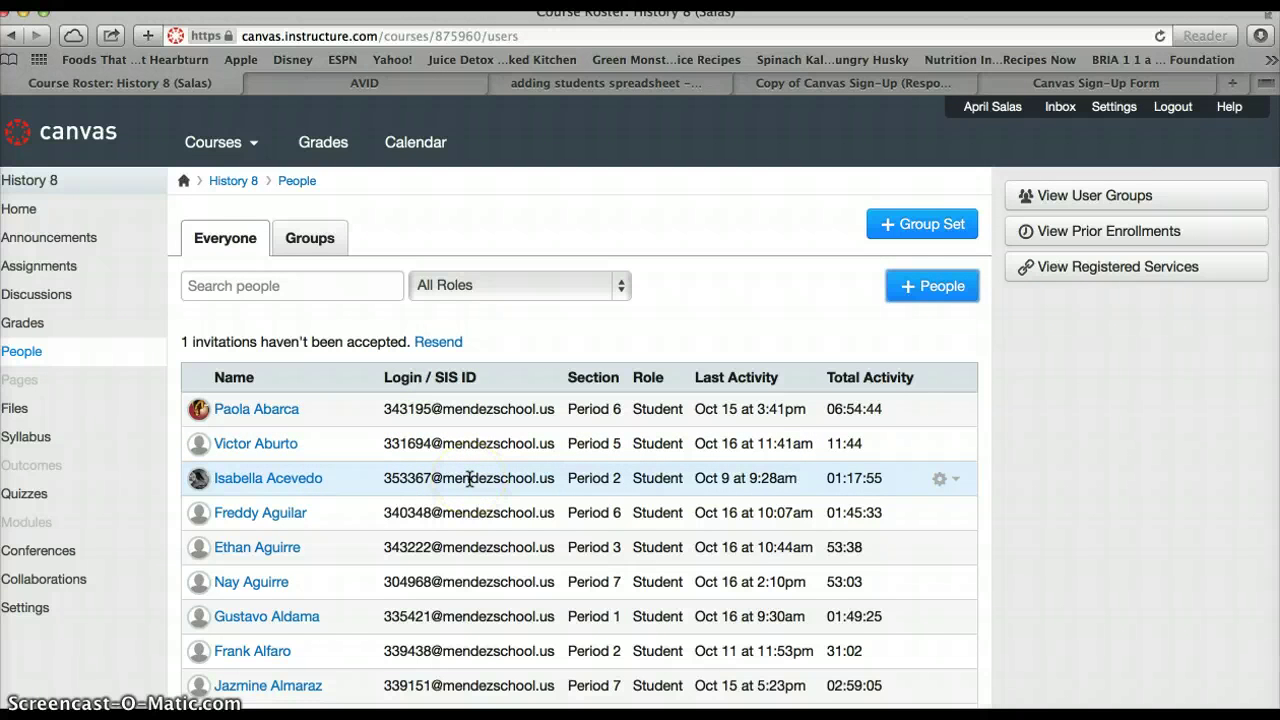
Examine the History 8 roster for students whose invitations are still pending.
scroll(469, 480, "down", 5)
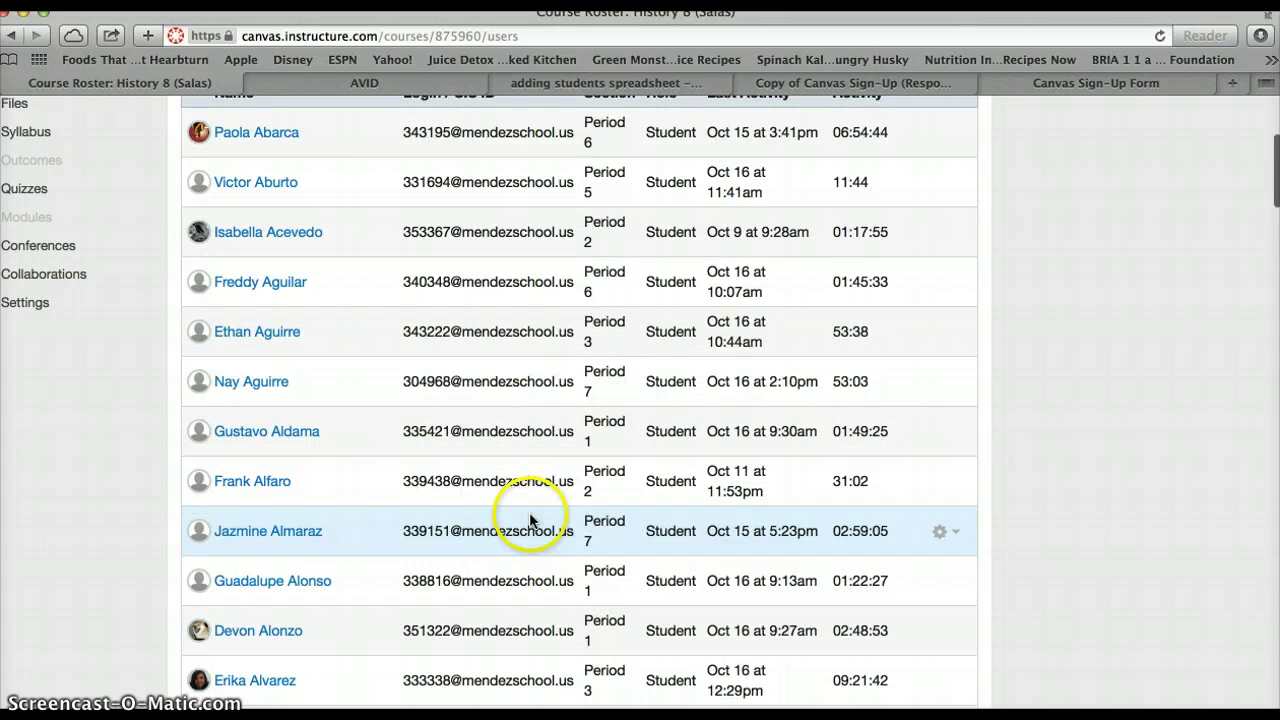
scroll(506, 545, "down", 6)
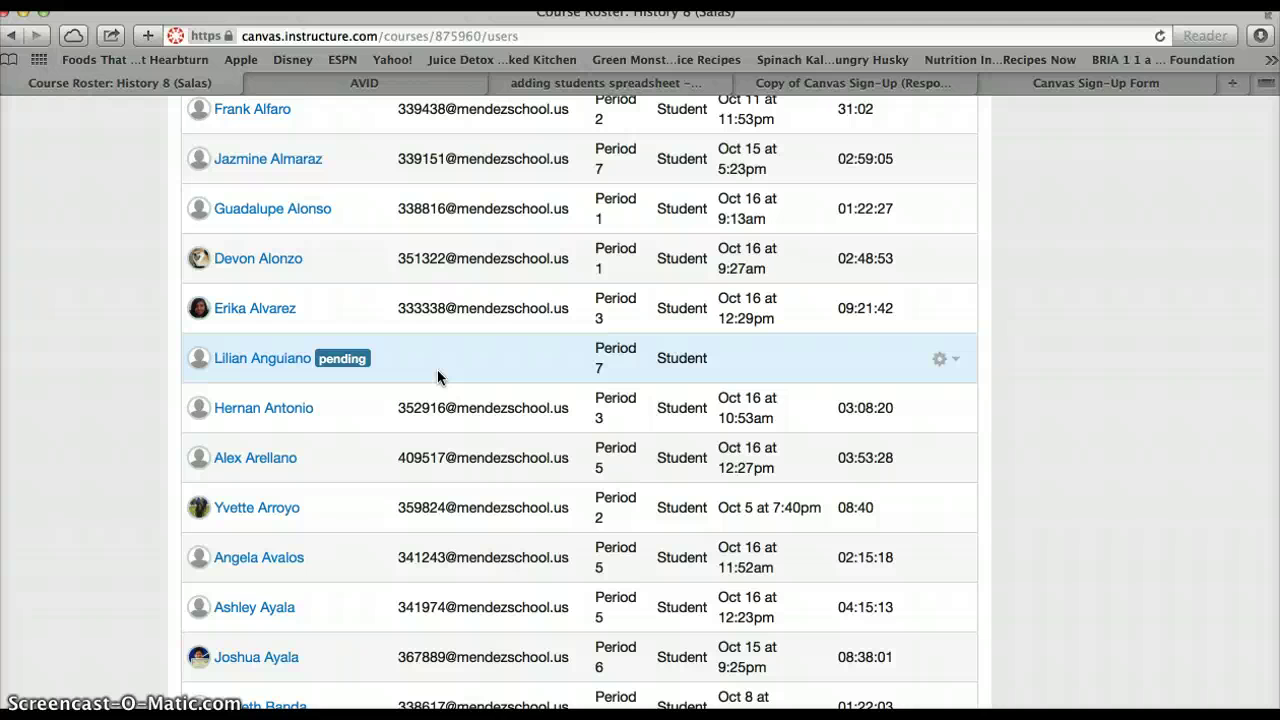
scroll(437, 376, "up", 7)
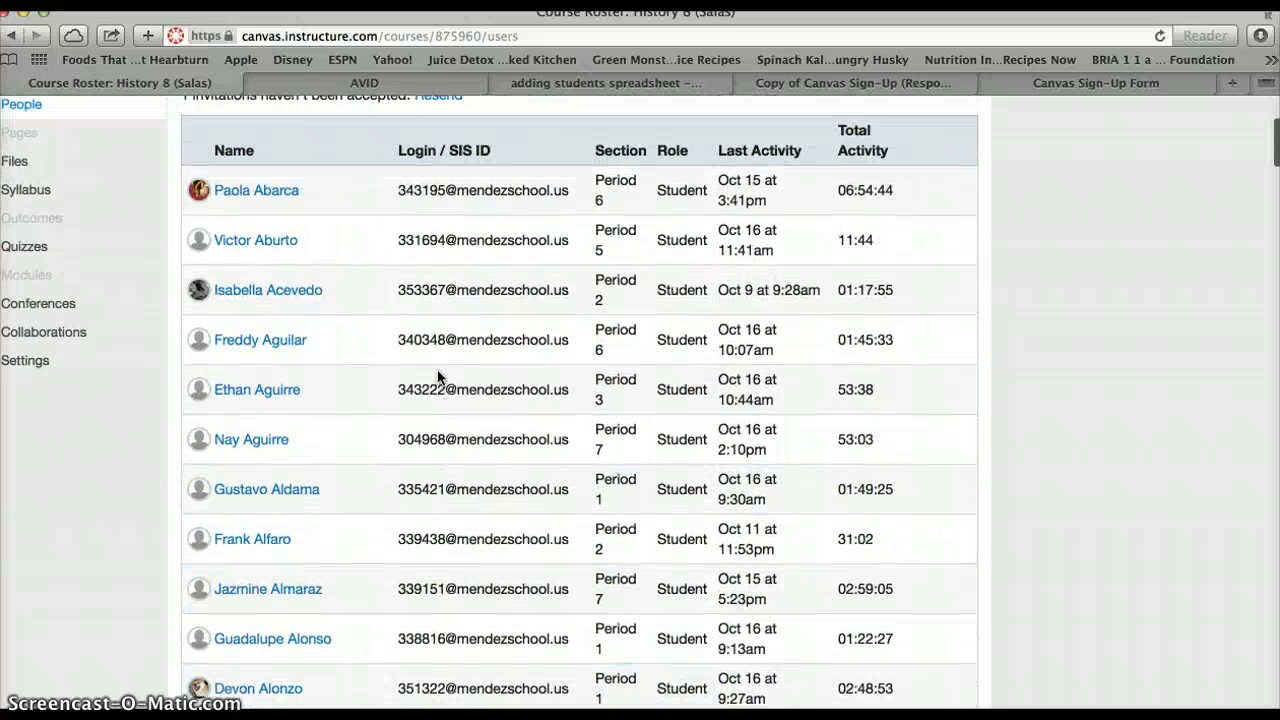